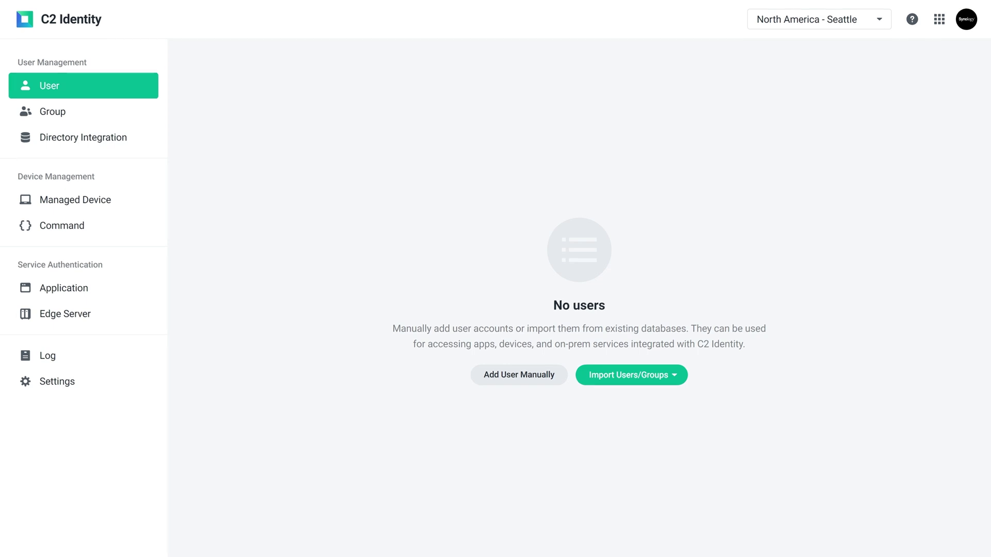
# - Choose Synology LDAP Server as the source for importing users and groups
pyautogui.click(633, 382)
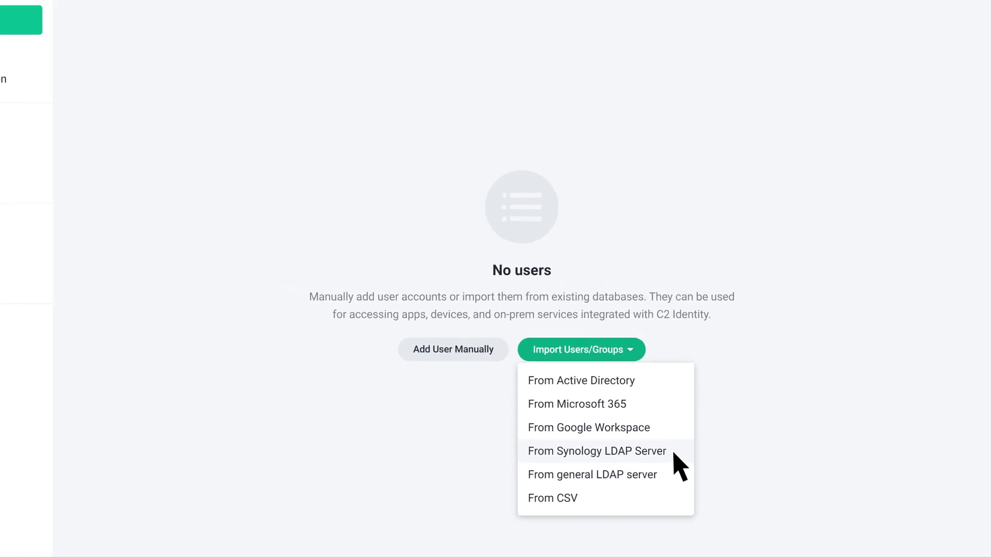
pyautogui.click(658, 447)
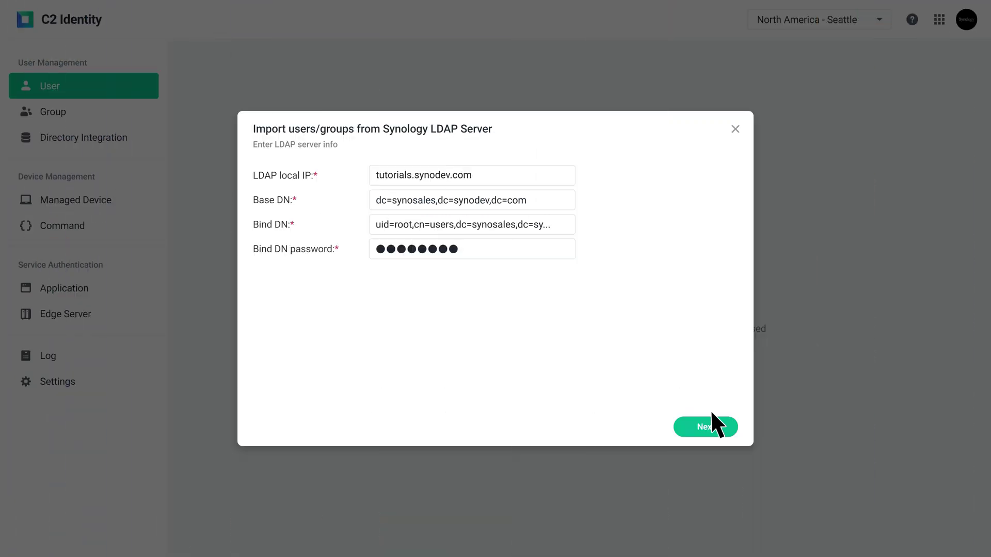
# - Advance to the CSV export-and-upload step and download the Windows (x64) export tool
pyautogui.click(723, 427)
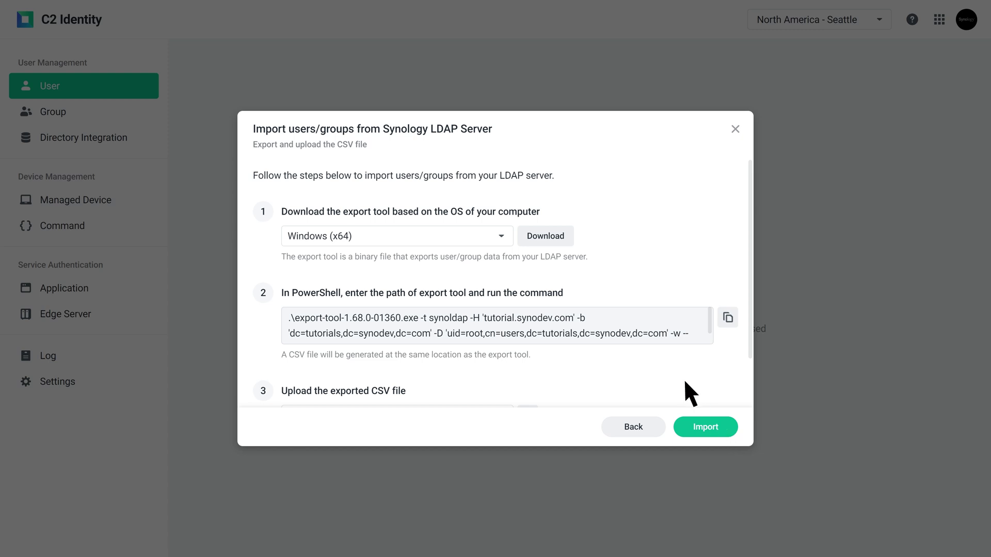
pyautogui.click(567, 236)
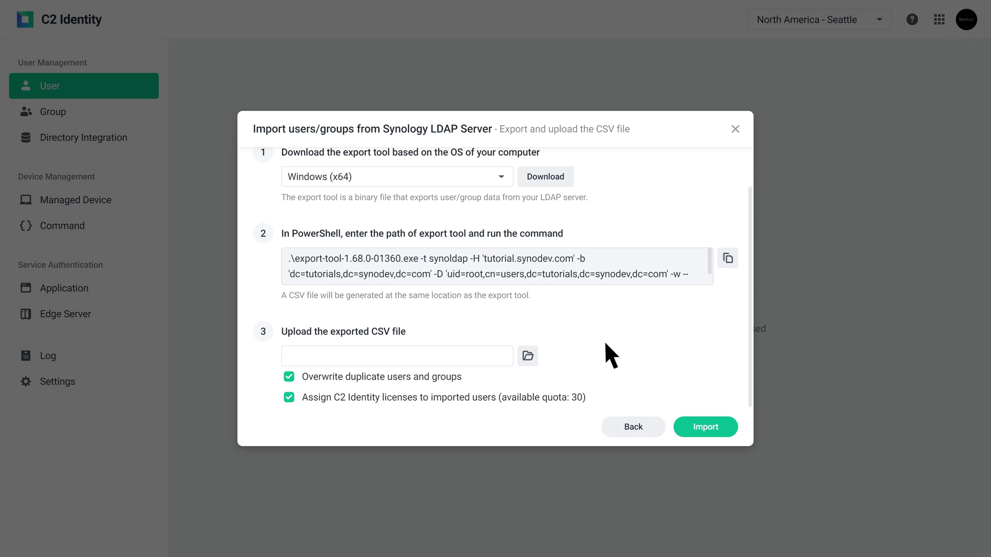
# - Attach the exported syno_ldap_output.csv file to the import form
pyautogui.click(527, 356)
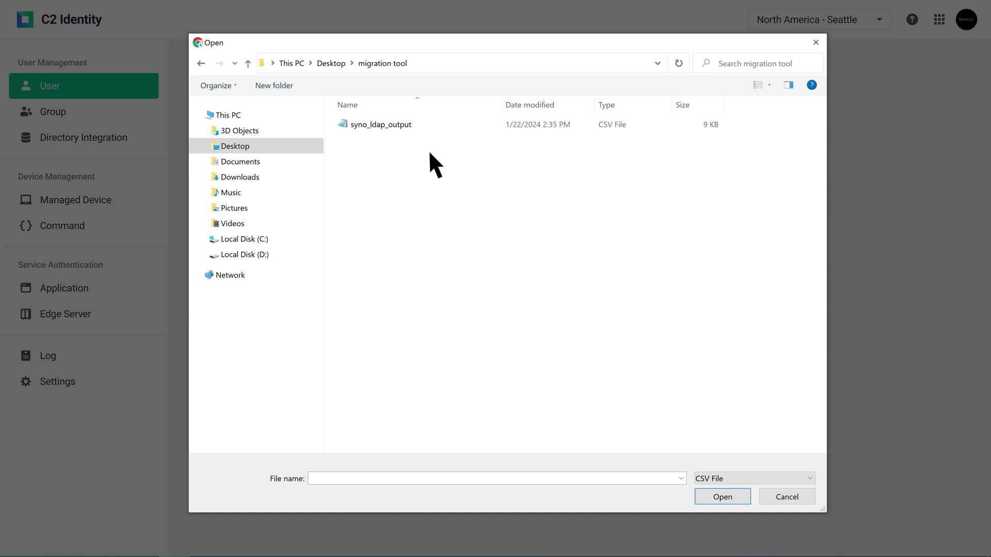
pyautogui.click(416, 125)
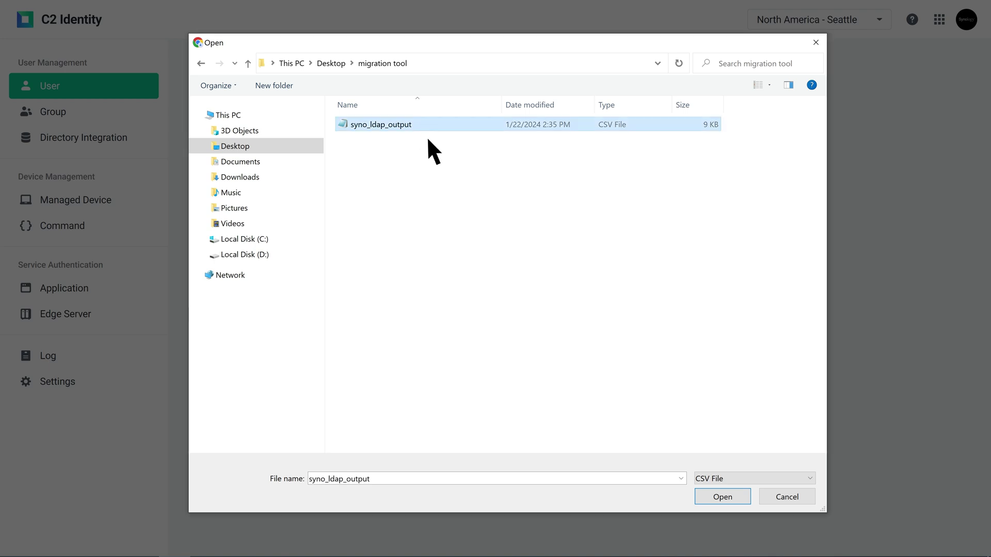
pyautogui.click(733, 495)
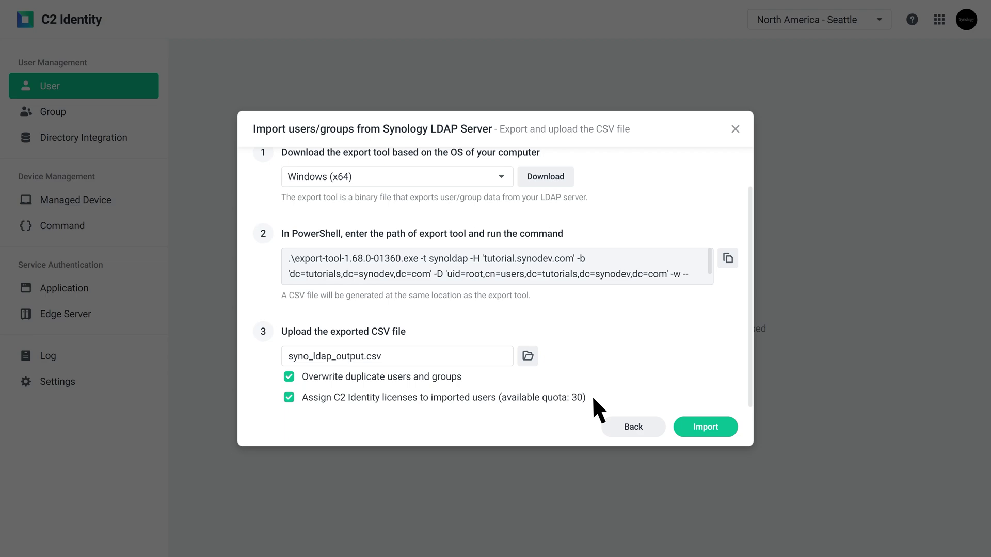
# - Run the CSV import, dismiss its result, and review the Managed Device and Application lists
pyautogui.click(720, 427)
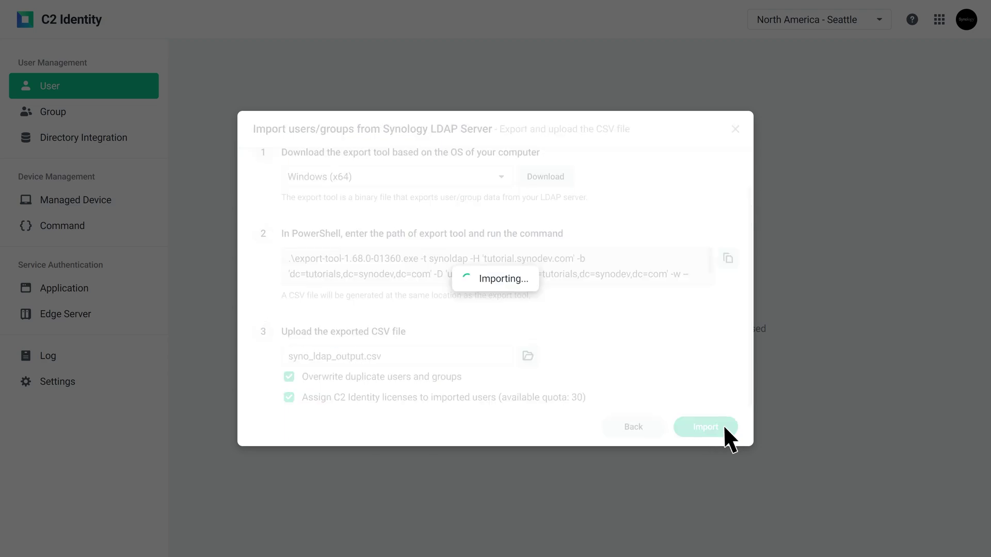
pyautogui.click(614, 312)
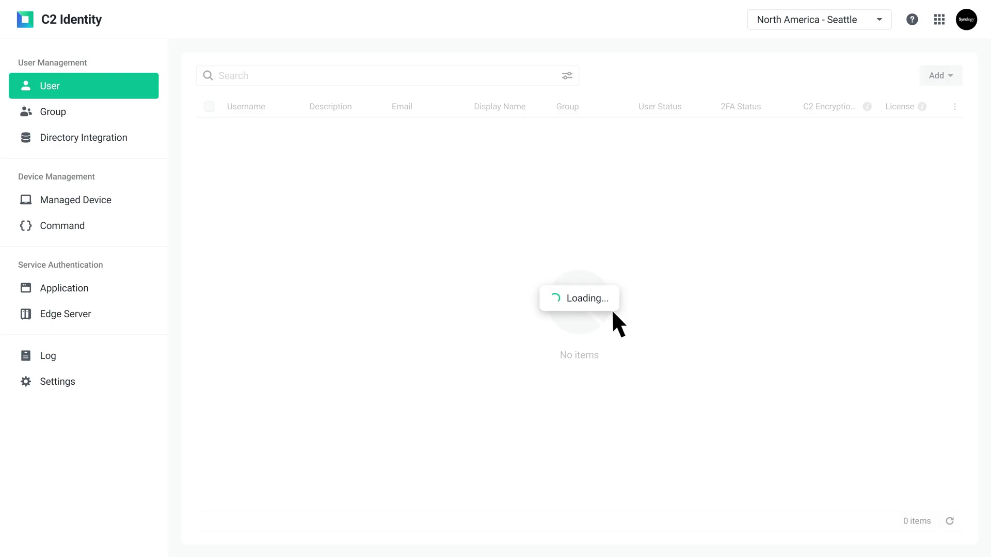
pyautogui.click(122, 202)
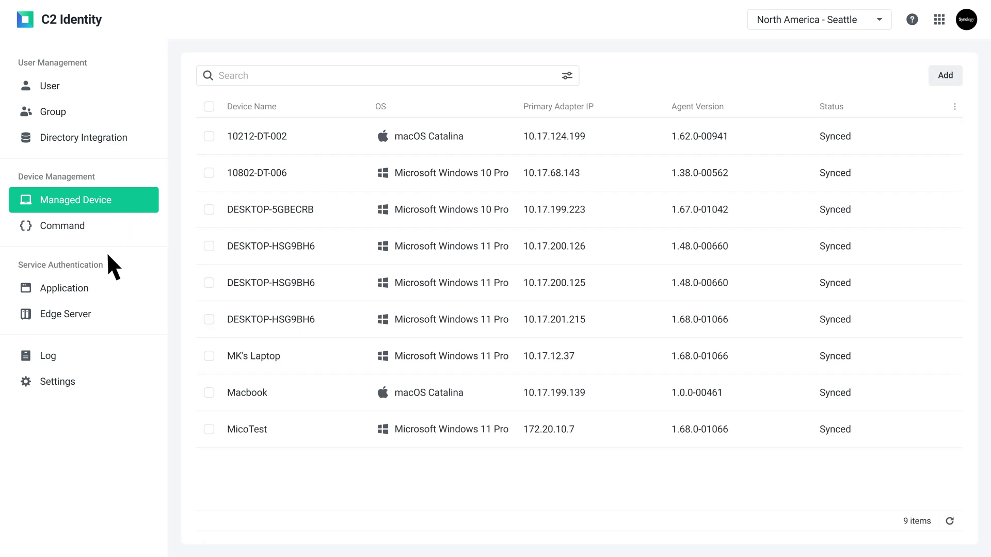
pyautogui.click(100, 288)
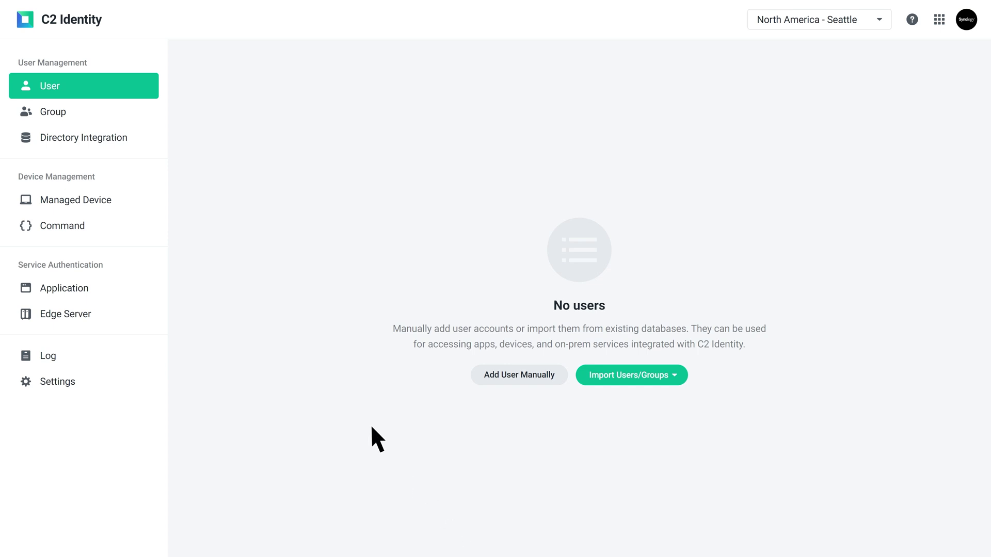
# - Start a Synology LDAP integration on a Windows relay server and download the LDAP Sync agent
pyautogui.click(133, 138)
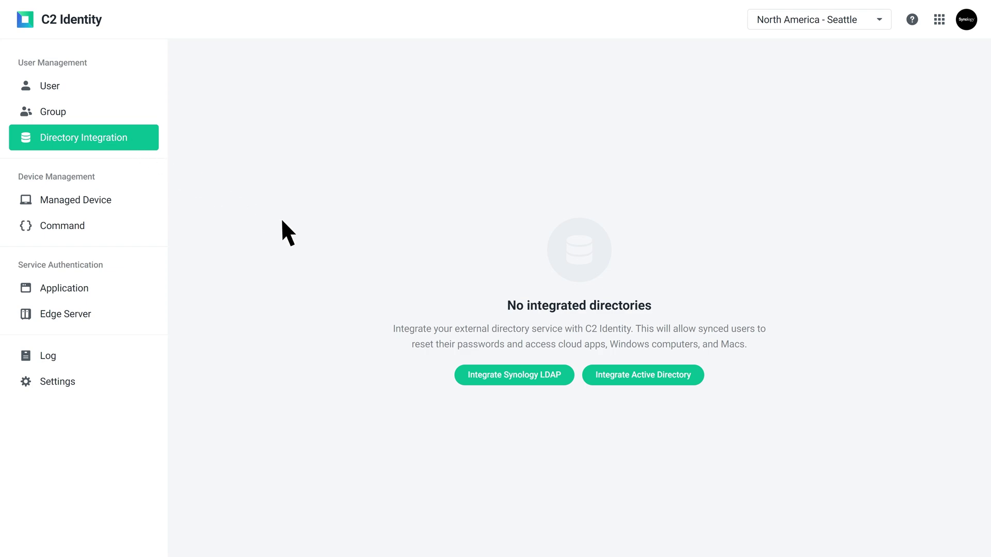
pyautogui.click(566, 376)
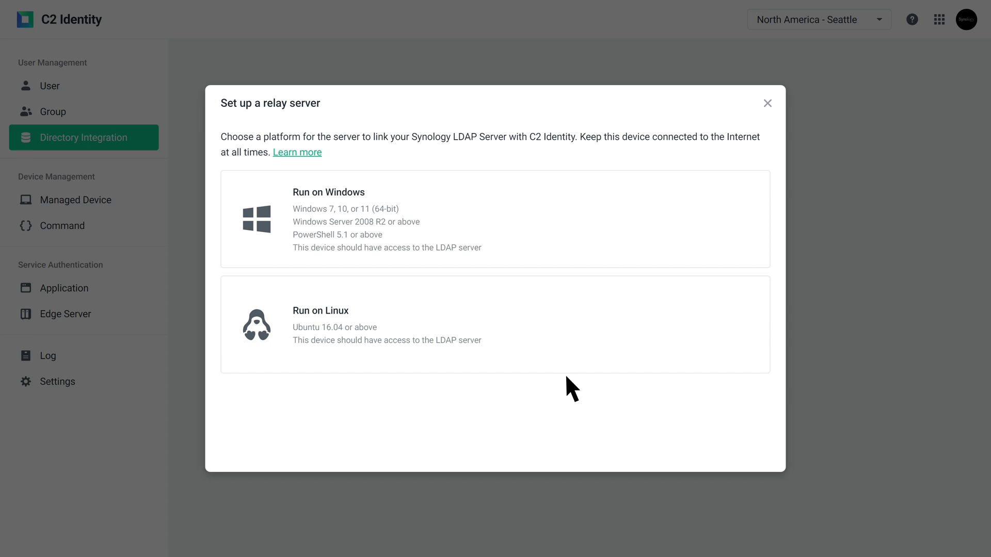
pyautogui.click(509, 221)
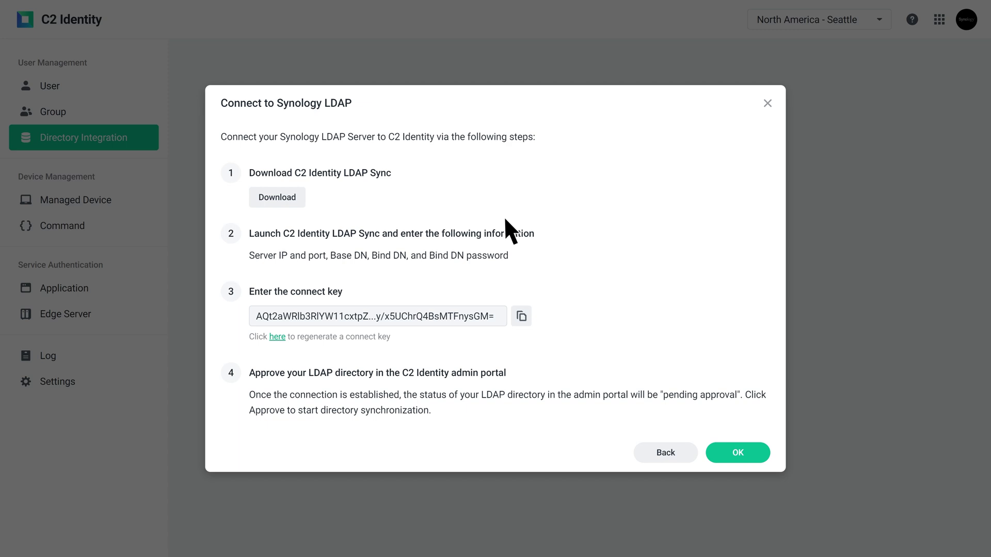
pyautogui.click(301, 200)
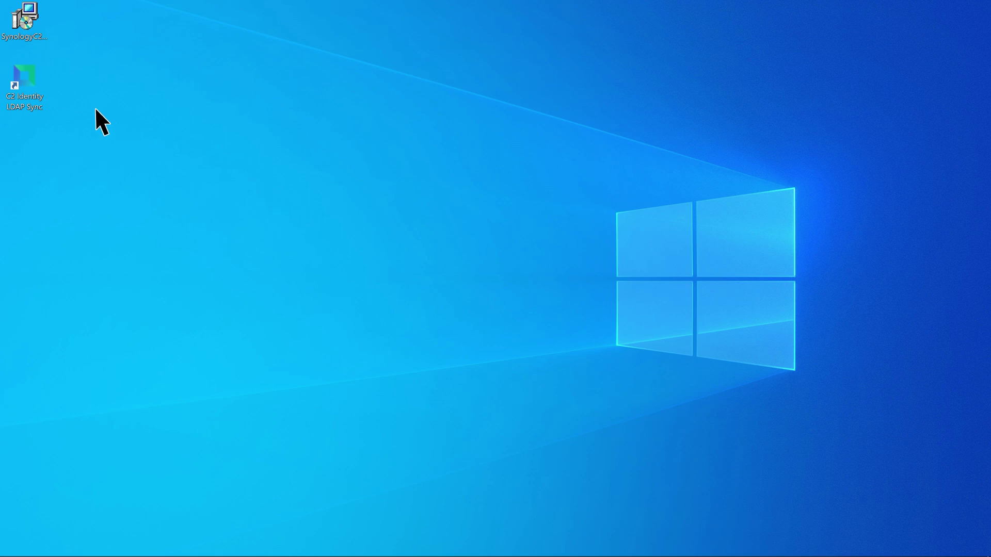
# - Launch the LDAP Sync Agent as administrator and submit the LDAP server connection details
pyautogui.rightClick(33, 80)
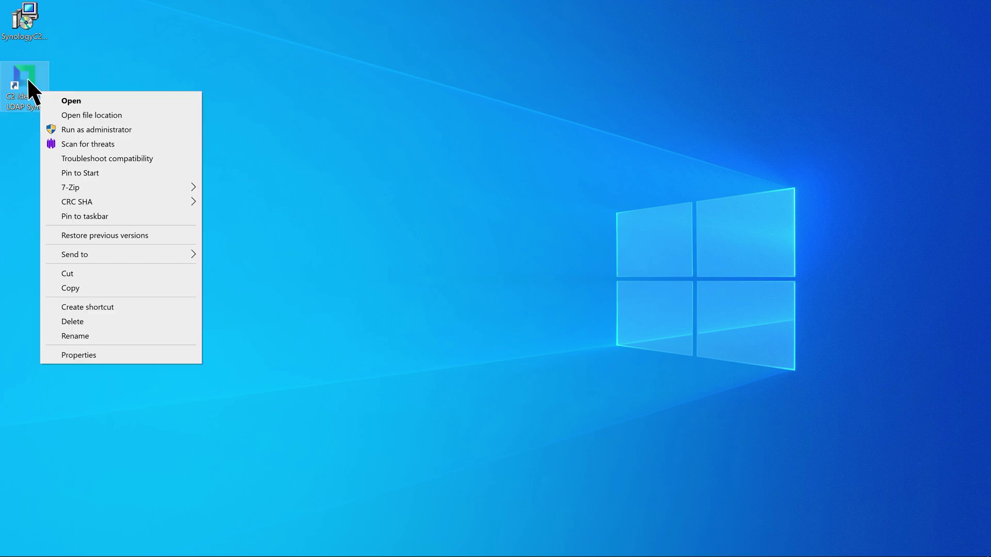
pyautogui.click(136, 128)
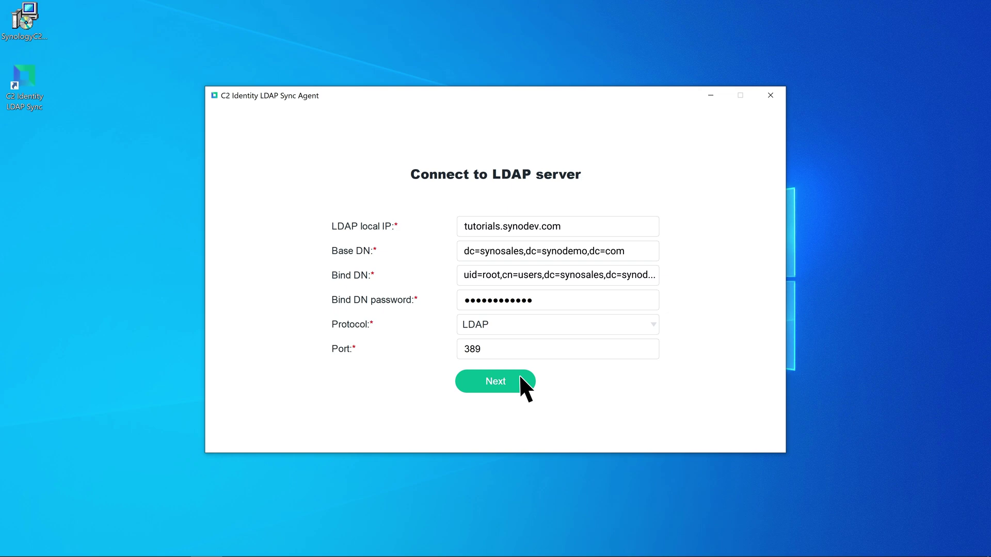
pyautogui.click(511, 382)
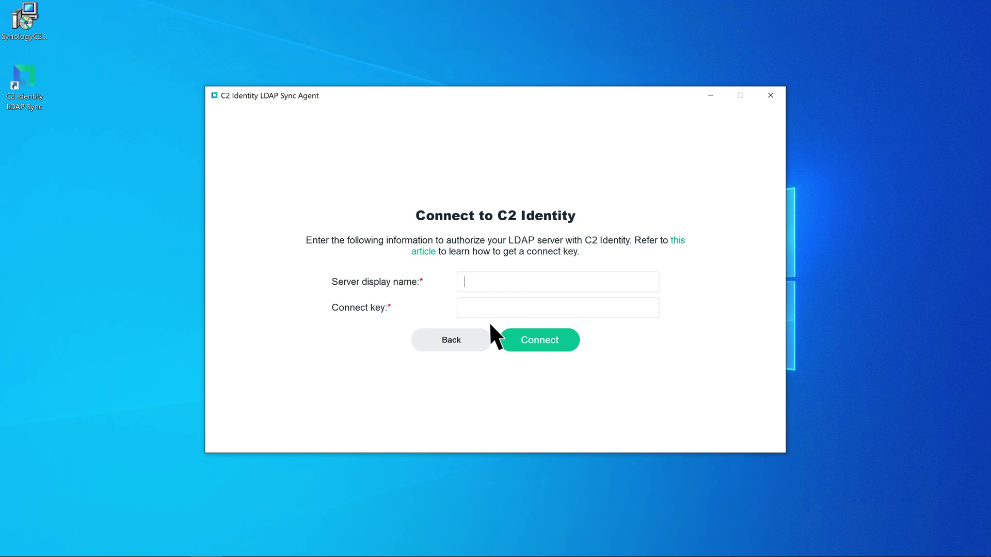
# - Connect to C2 Identity with display name 'Diskstation' and the pasted connect key
pyautogui.write('Diskstation')
pyautogui.click(540, 310)
pyautogui.hotkey('ctrl', 'v')
pyautogui.click(566, 340)
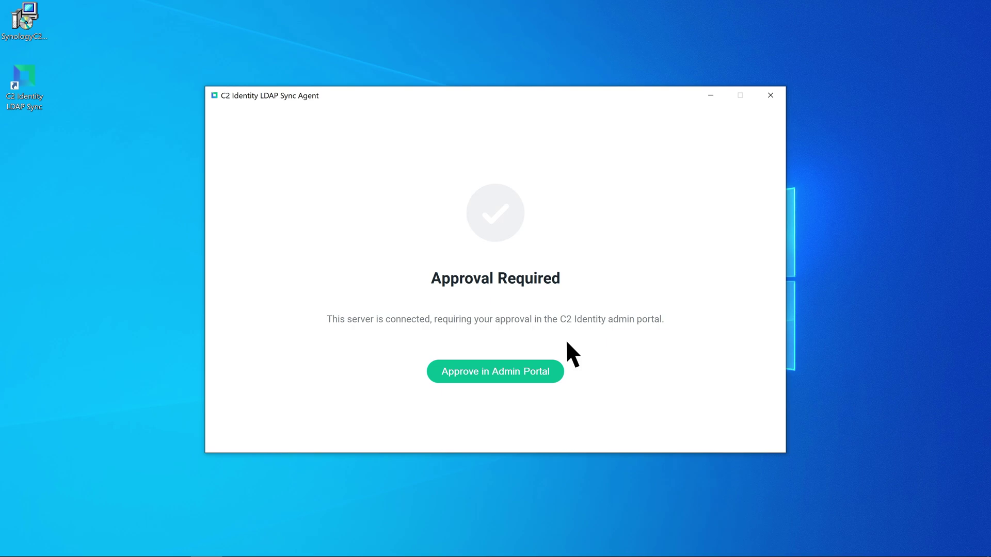
# - Approve the Diskstation LDAP directory in the admin portal and start syncing its users and groups
pyautogui.click(556, 370)
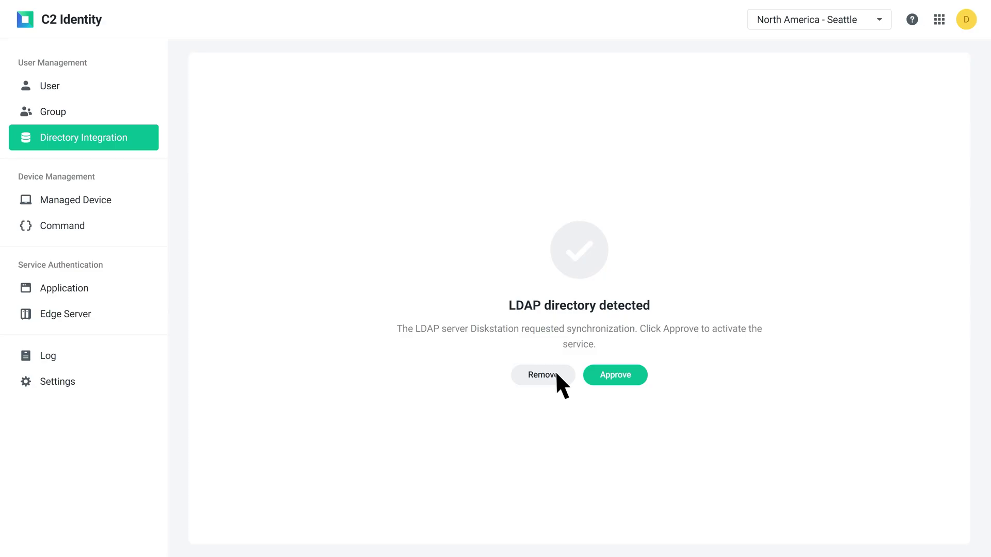
pyautogui.click(619, 375)
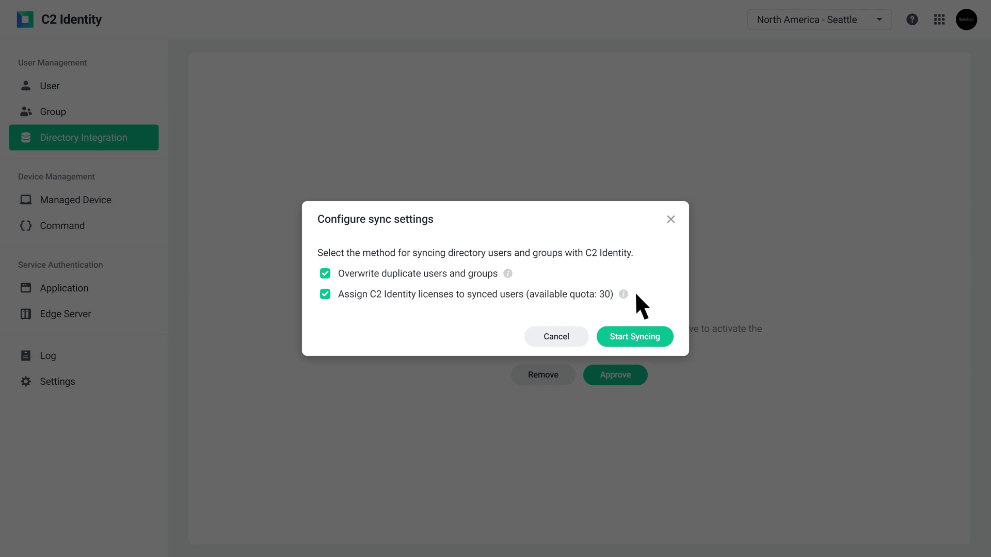
pyautogui.click(664, 336)
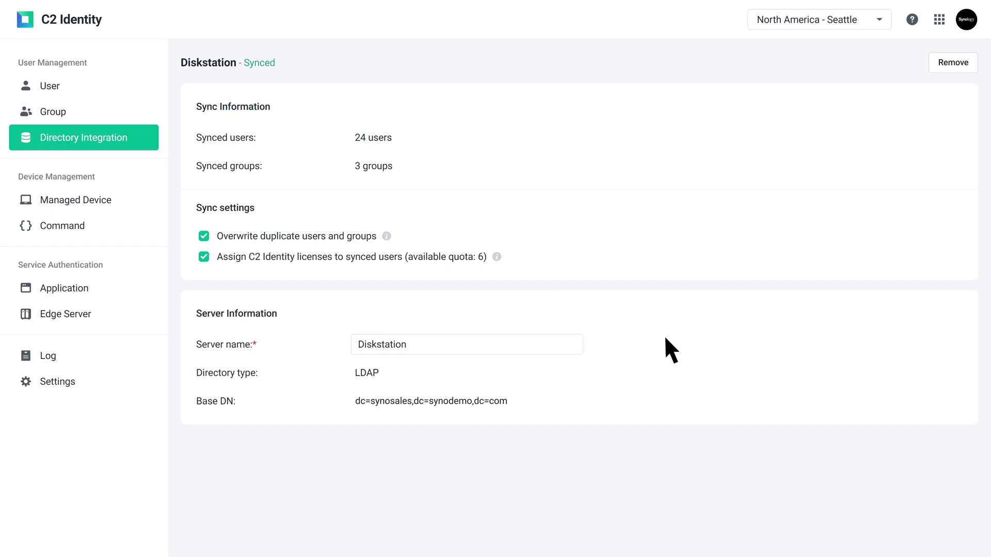
pyautogui.click(124, 202)
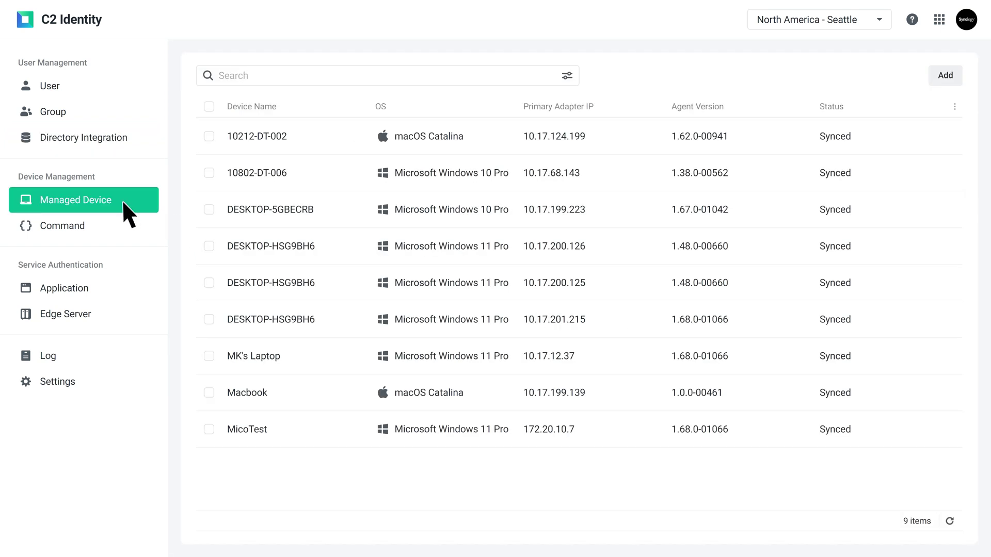
pyautogui.click(100, 290)
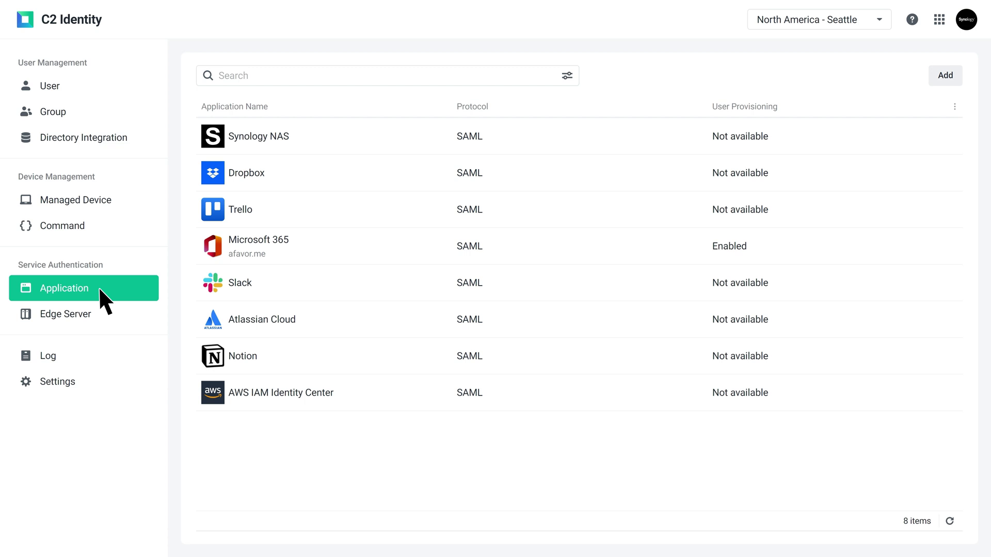
pyautogui.click(71, 85)
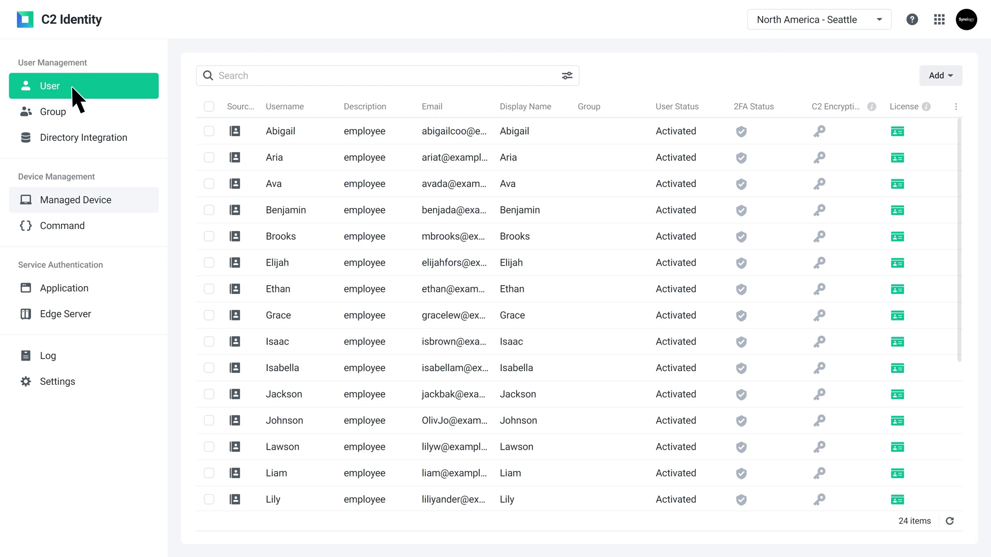
pyautogui.click(277, 129)
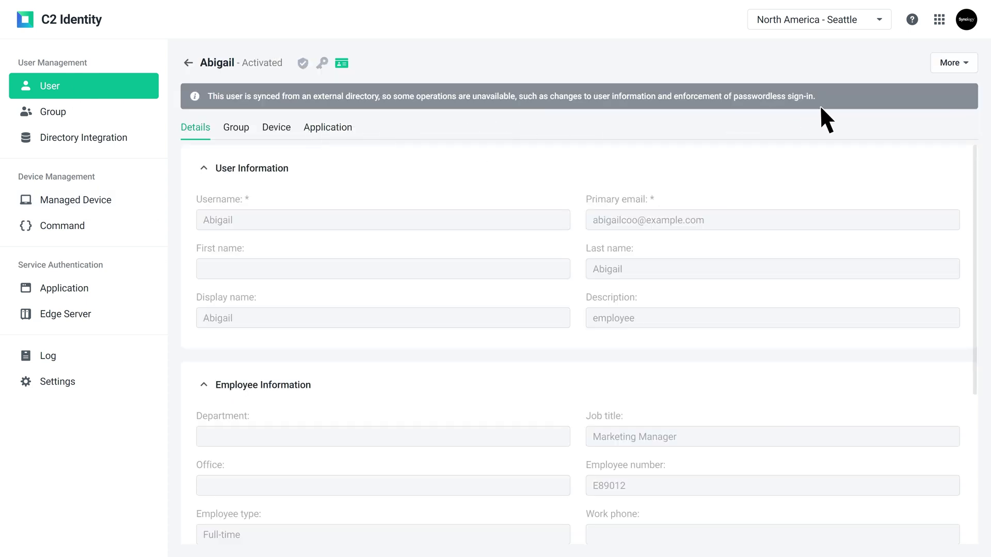